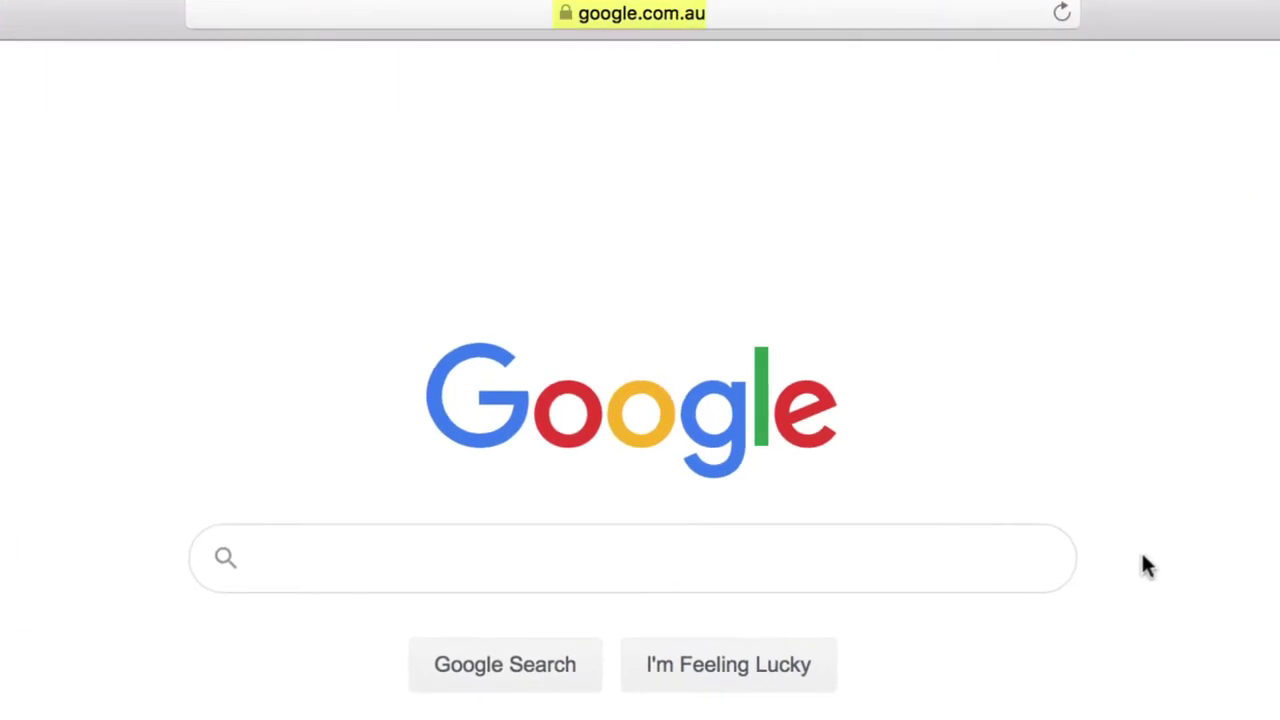
Step: Google 'melbourne city library' and open the 'Libraries - City of Melbourne' result
click(998, 557)
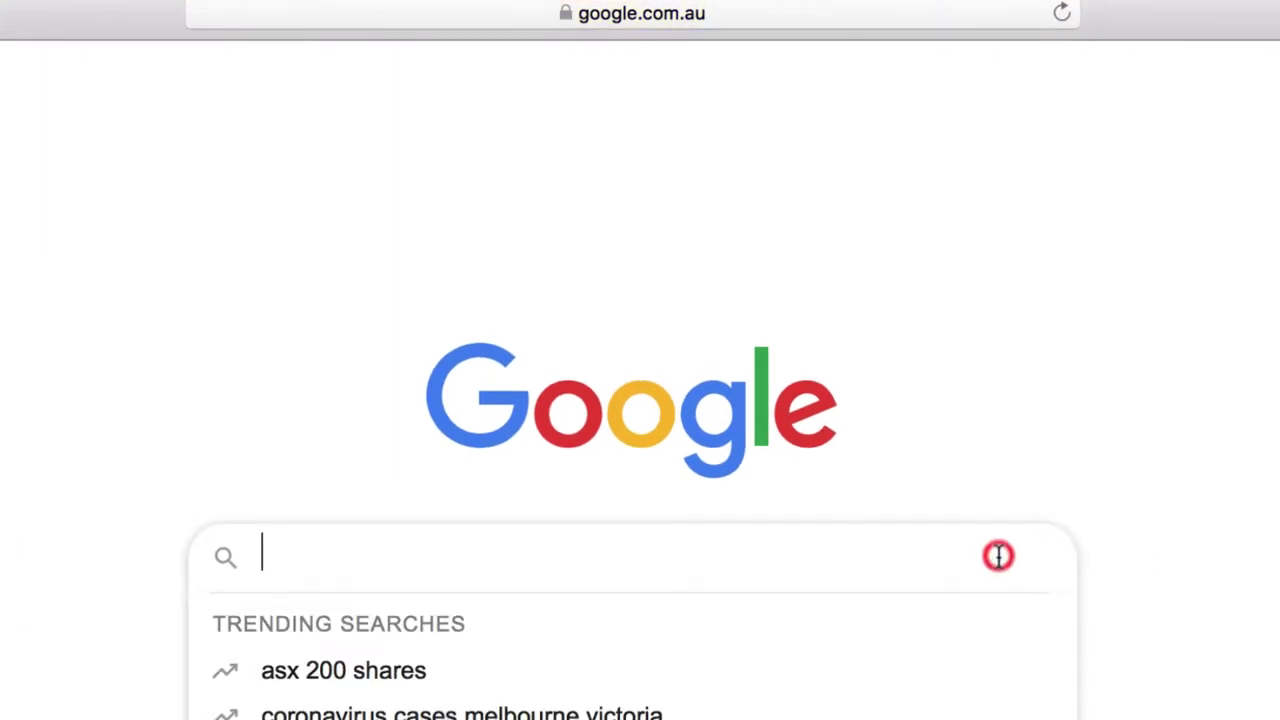
text(melbourne)
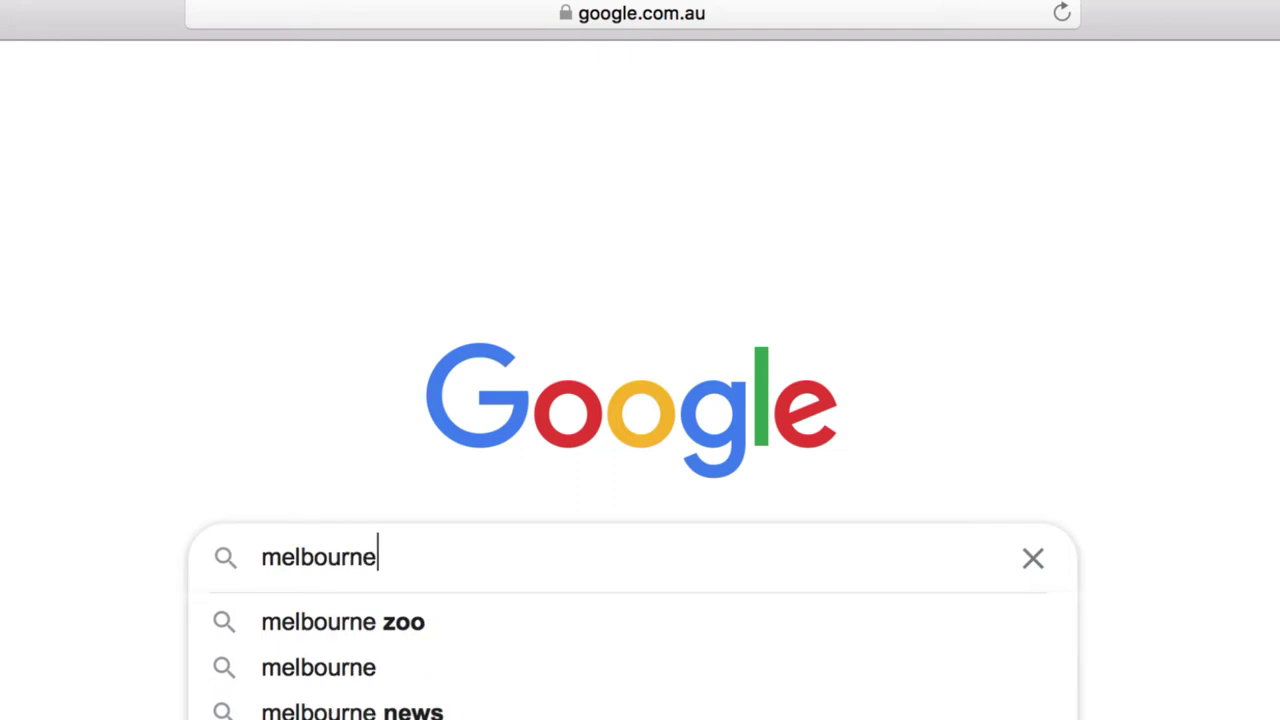
text( city library)
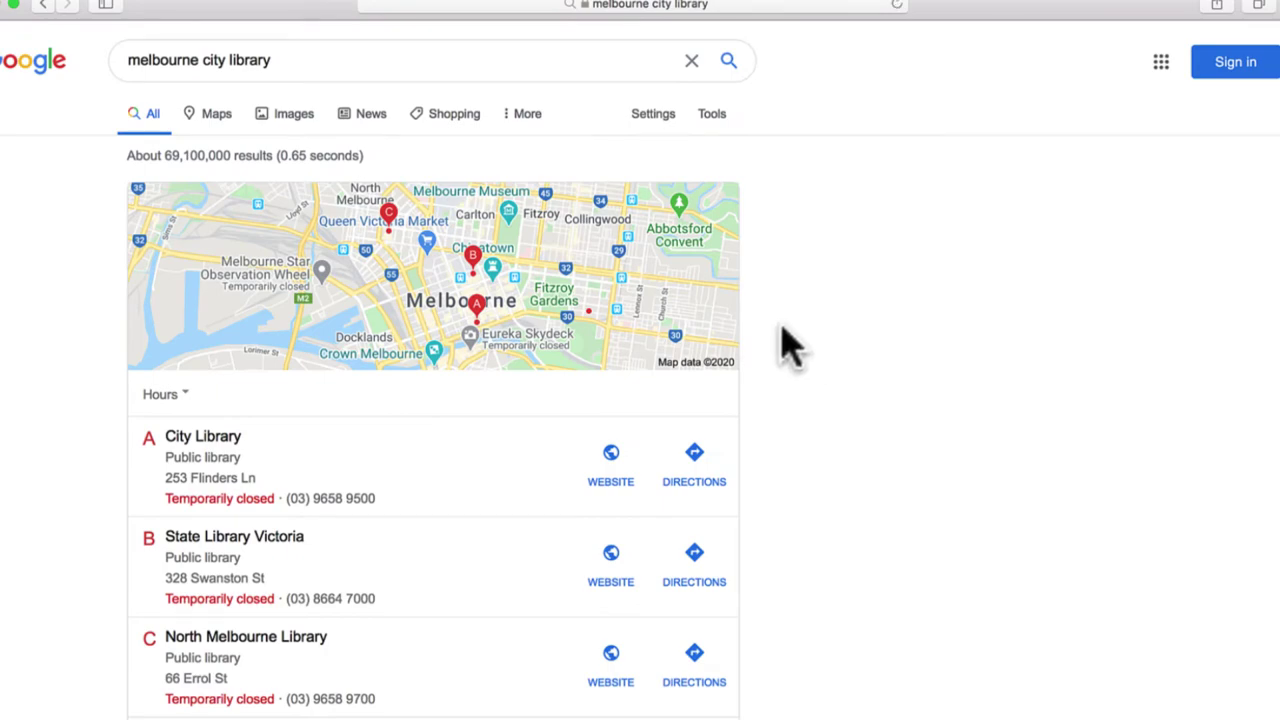
scroll(786, 343, down, 2)
scroll(786, 343, down, 4)
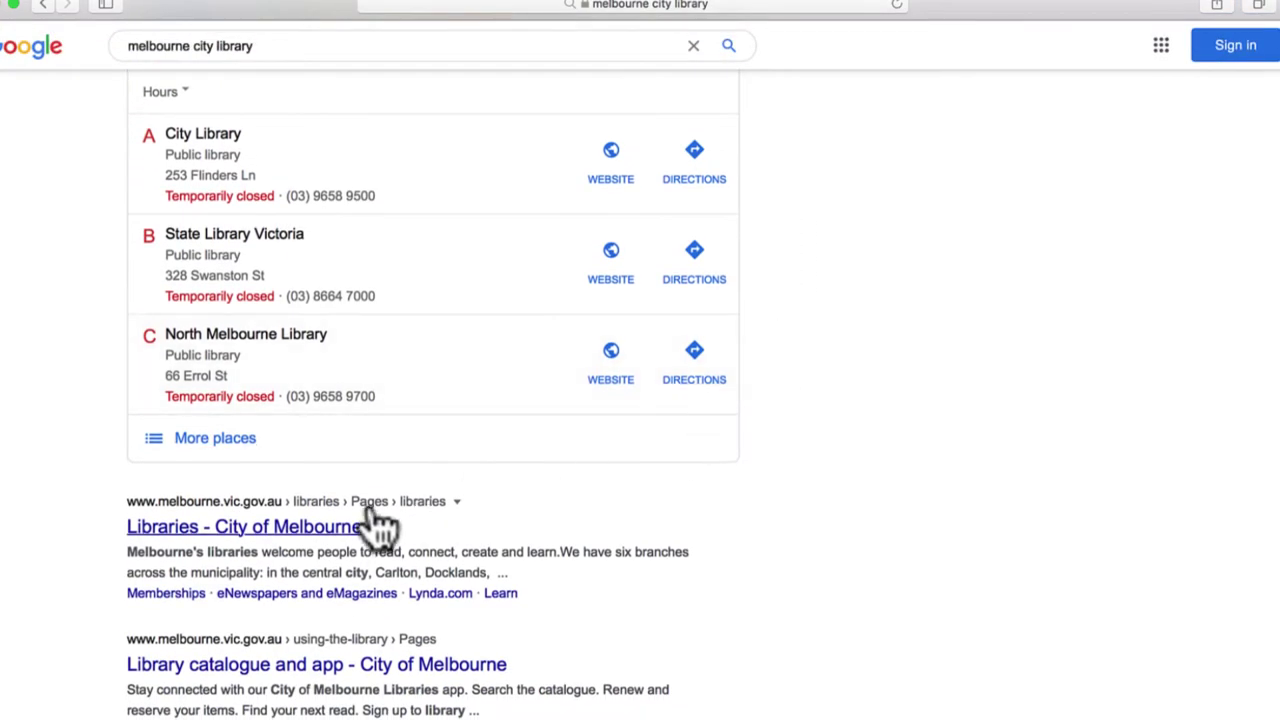
click(327, 527)
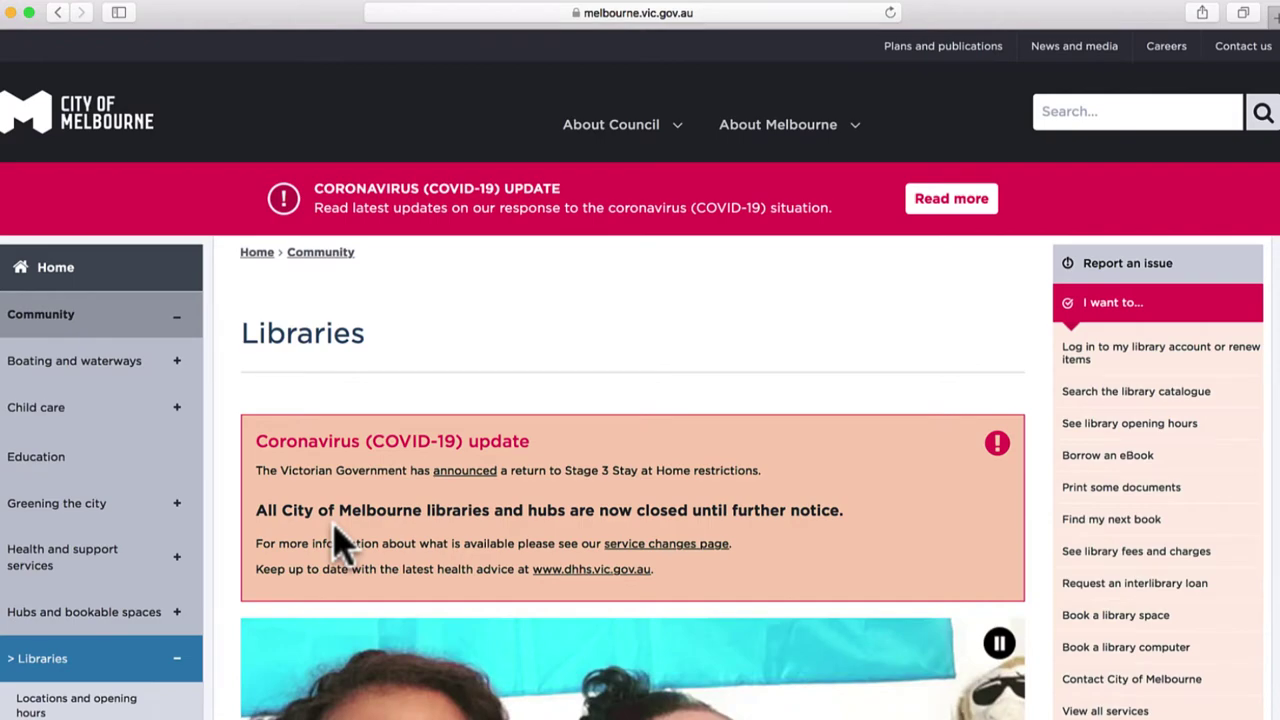
Step: Follow JOIN under 'Become a library member', then 'Join Online' to the membership conditions page
scroll(340, 545, down, 2)
scroll(340, 545, down, 5)
scroll(340, 545, down, 3)
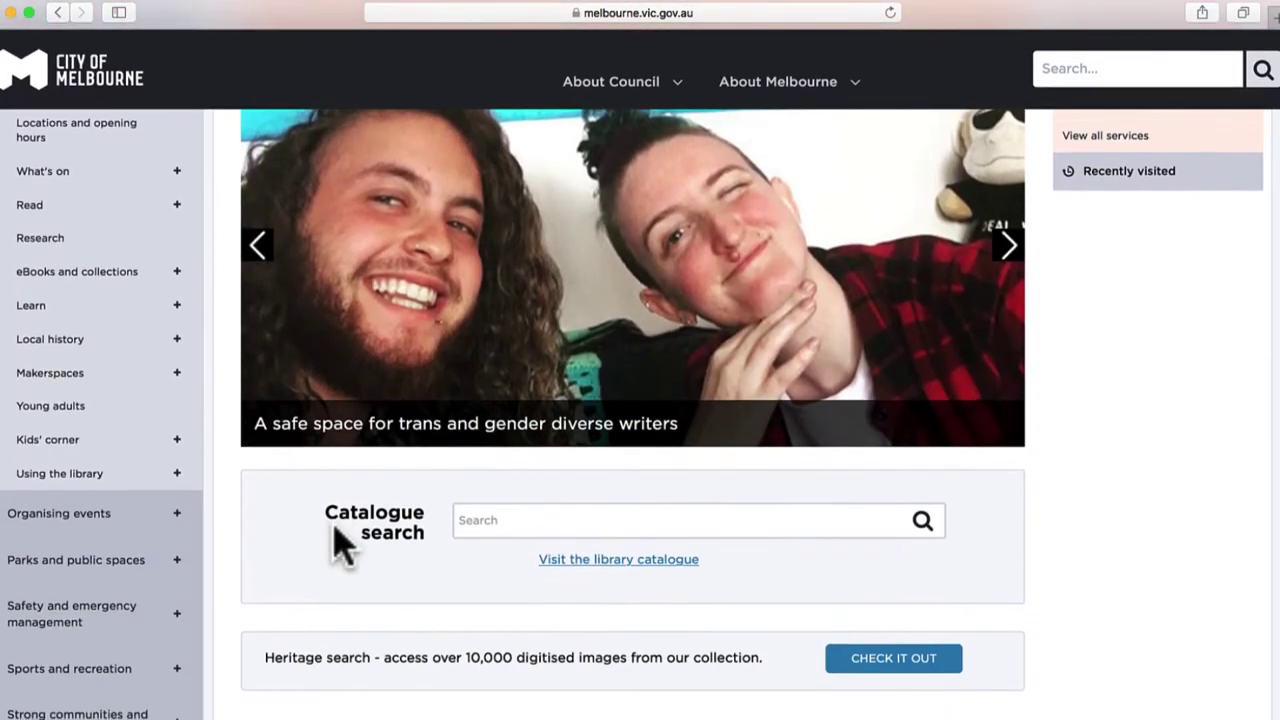
scroll(340, 545, down, 5)
scroll(340, 545, down, 4)
scroll(340, 545, down, 1)
scroll(340, 545, down, 2)
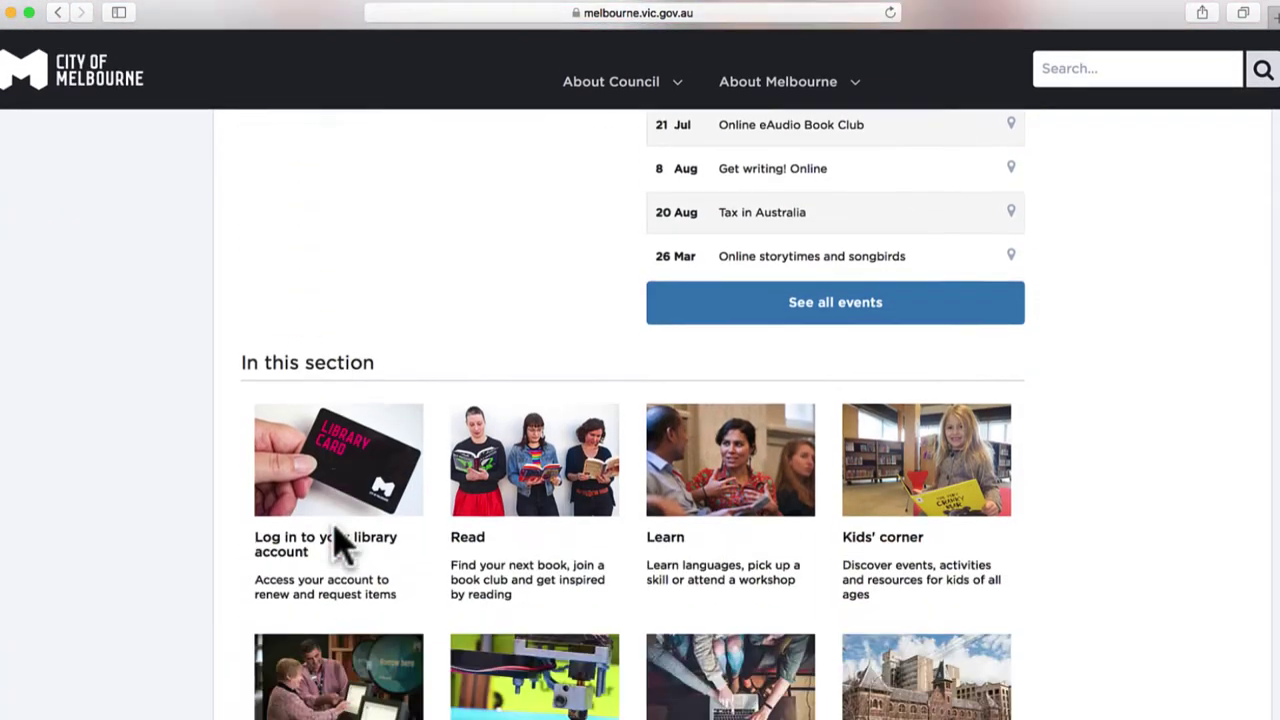
scroll(340, 545, down, 10)
scroll(340, 560, down, 1)
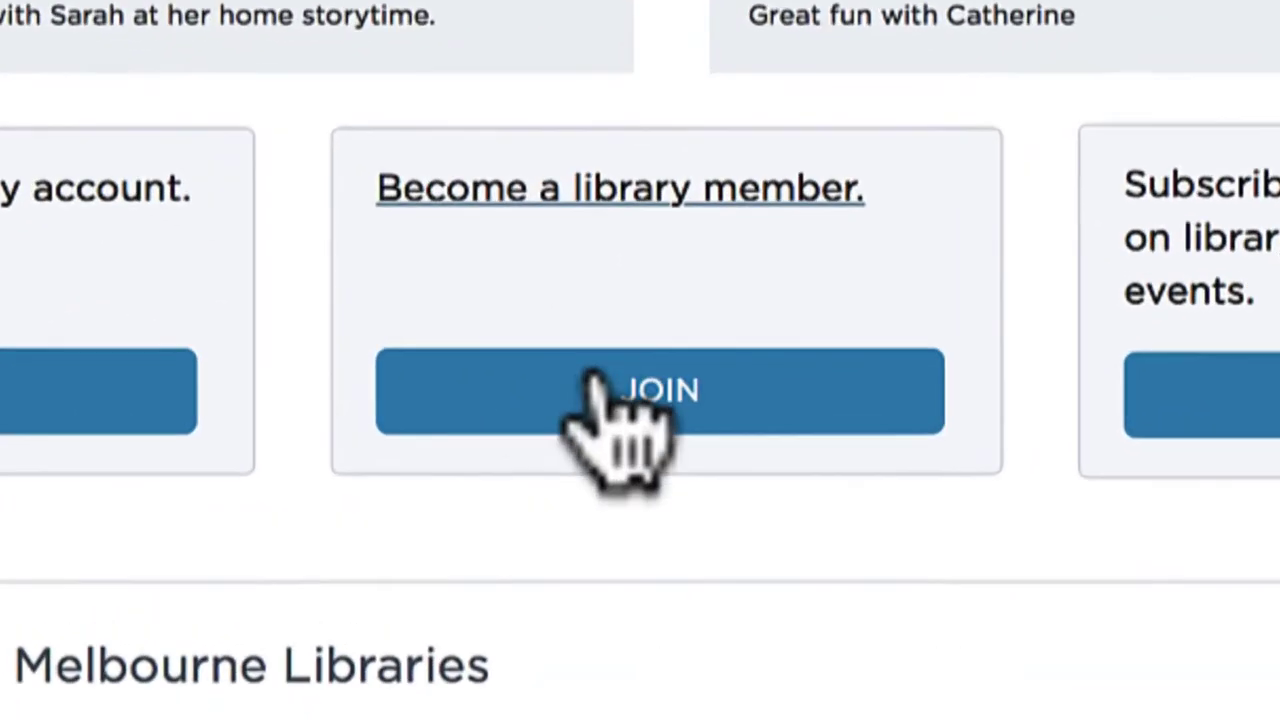
click(596, 362)
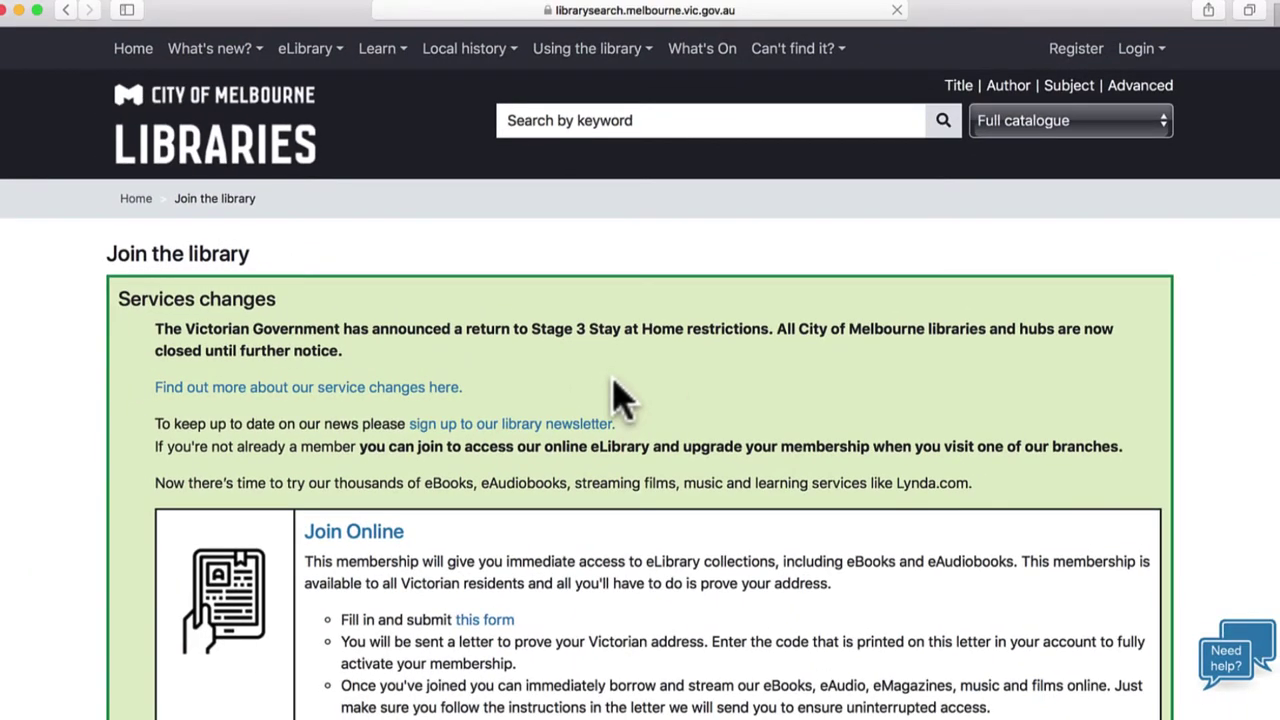
scroll(614, 398, down, 5)
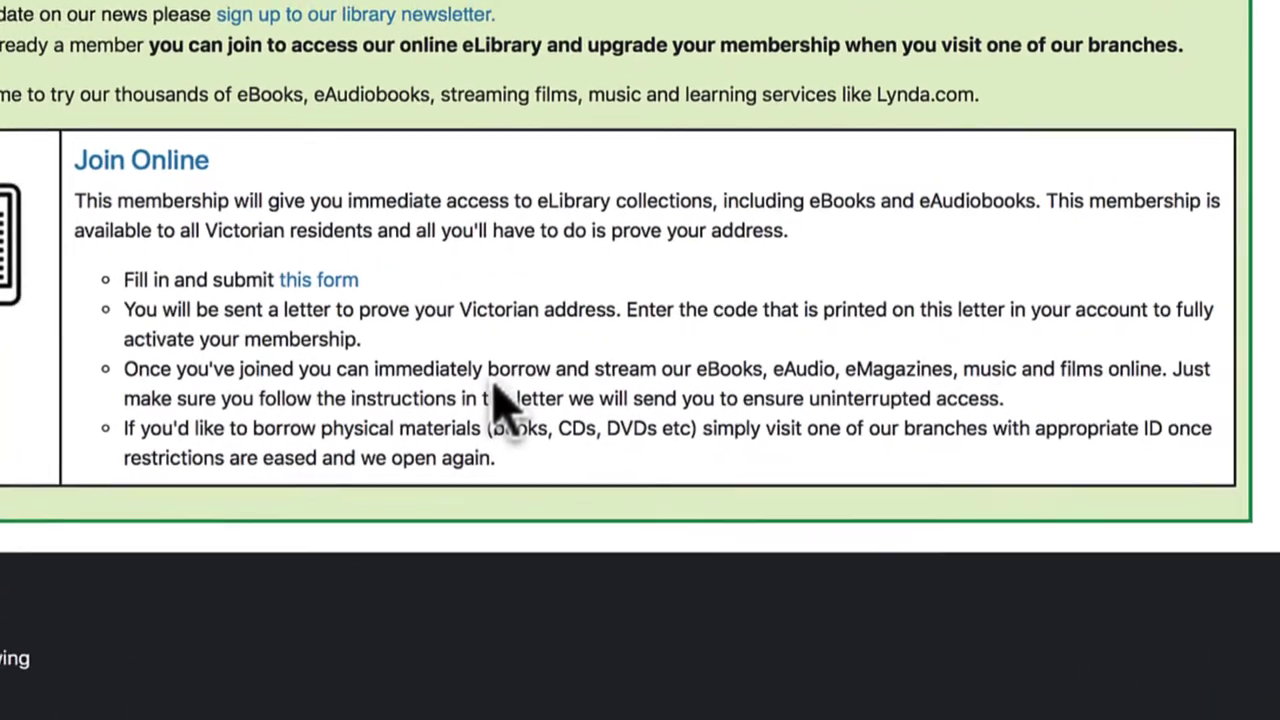
click(150, 158)
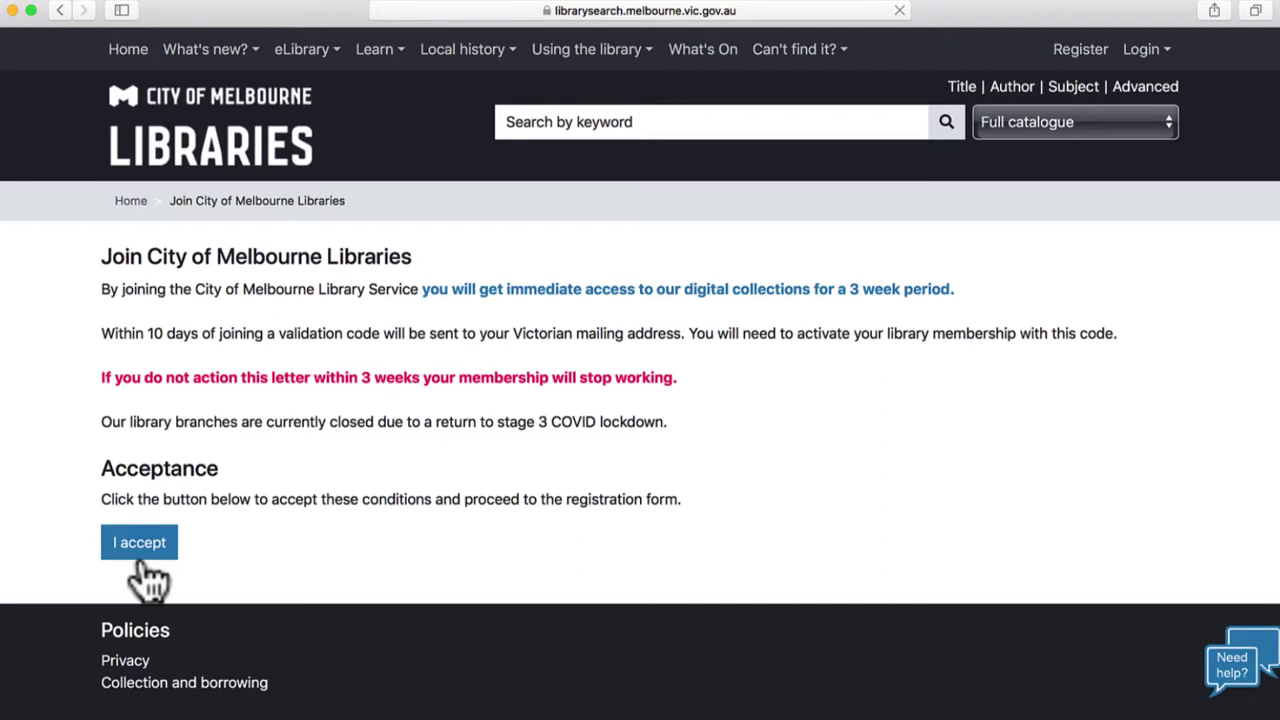
Step: Accept the membership conditions, enter first and last name, and choose City Library as nearest branch
click(139, 556)
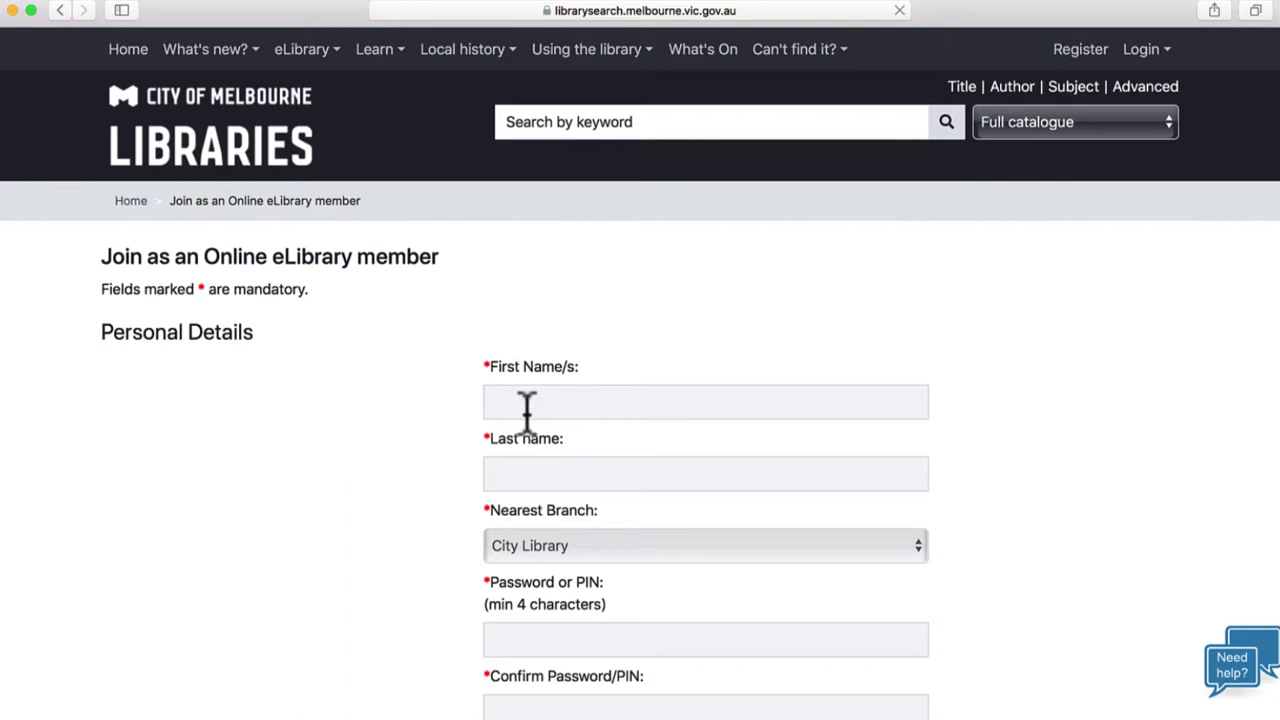
click(560, 403)
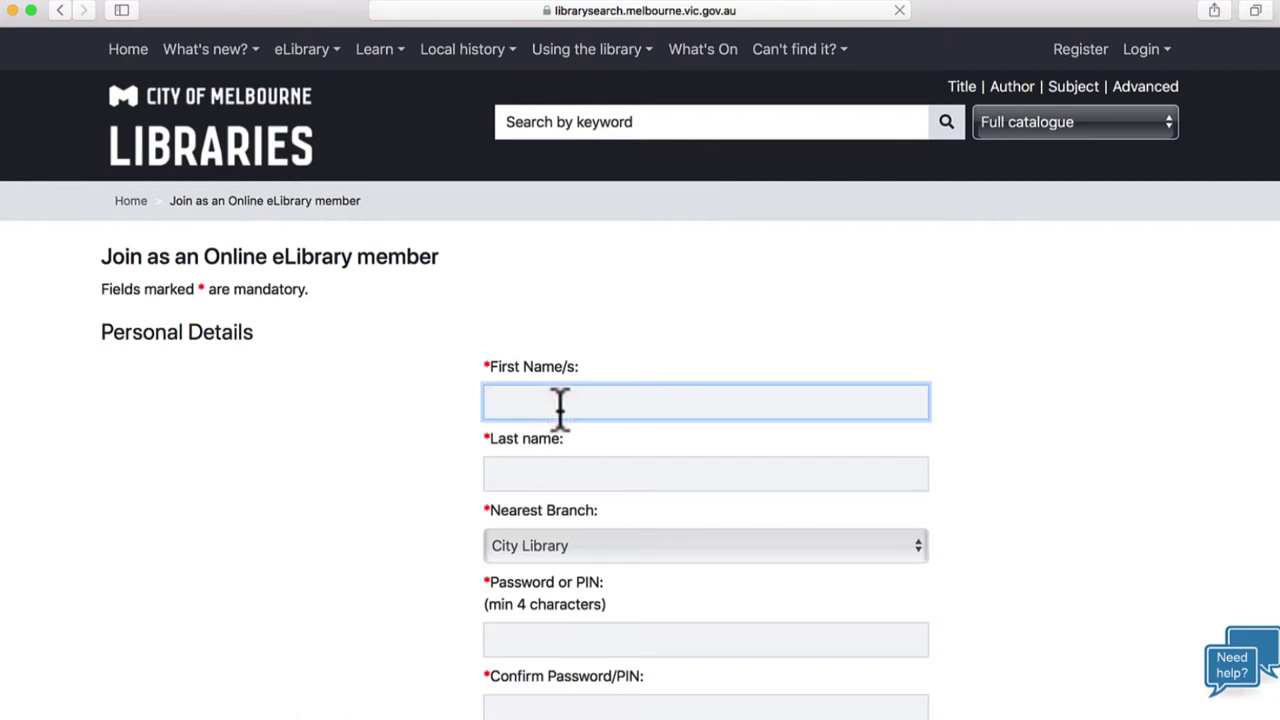
key(Tab)
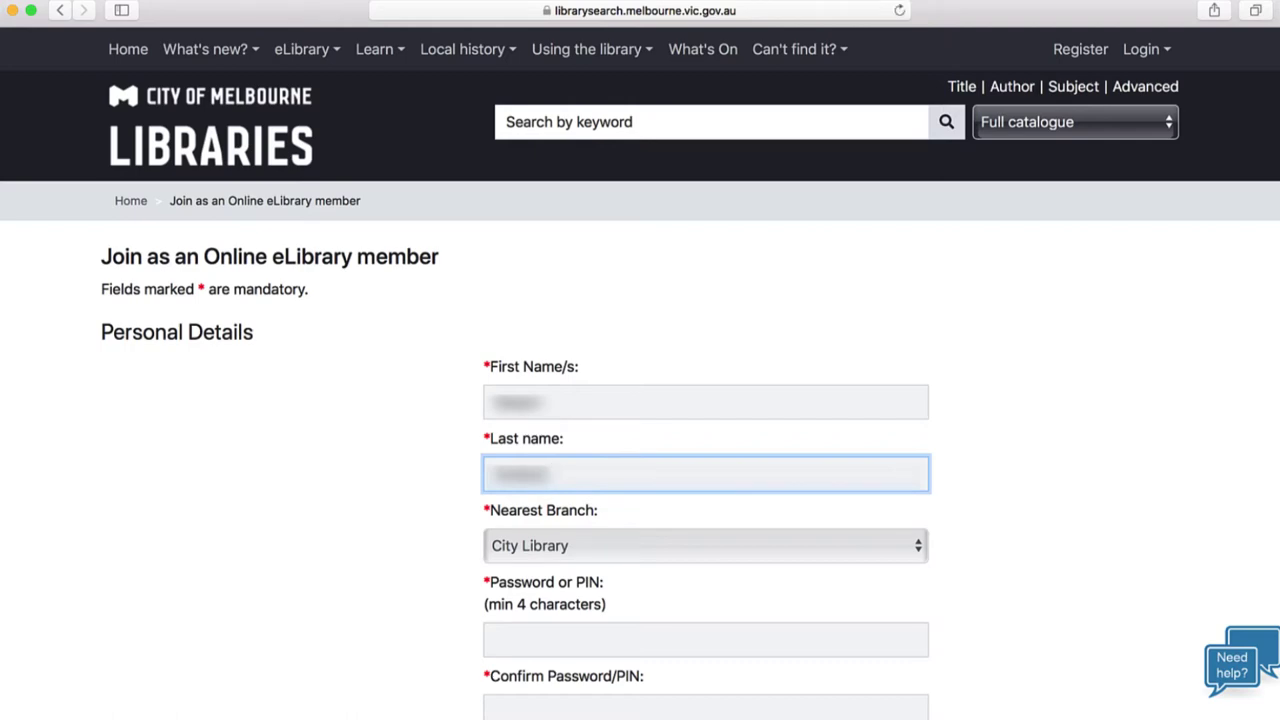
click(883, 543)
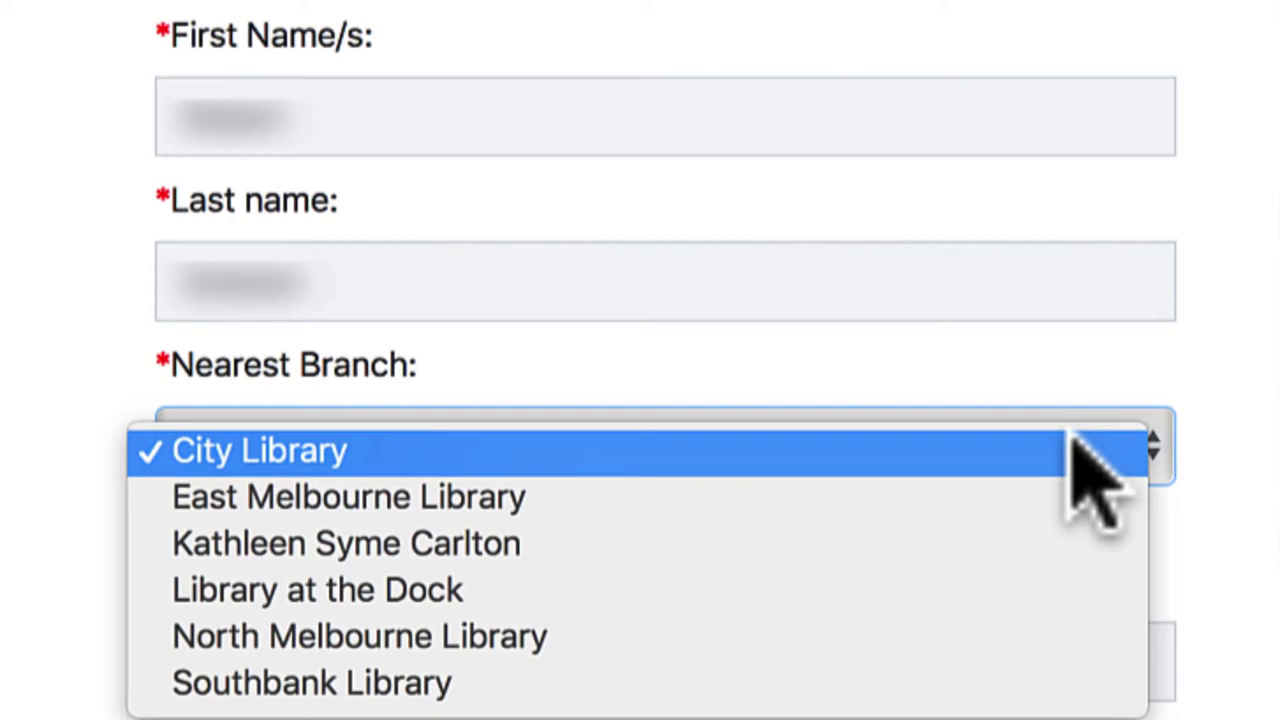
click(1072, 435)
Step: Enter the Password/PIN and the matching Confirm Password/PIN
key(Tab)
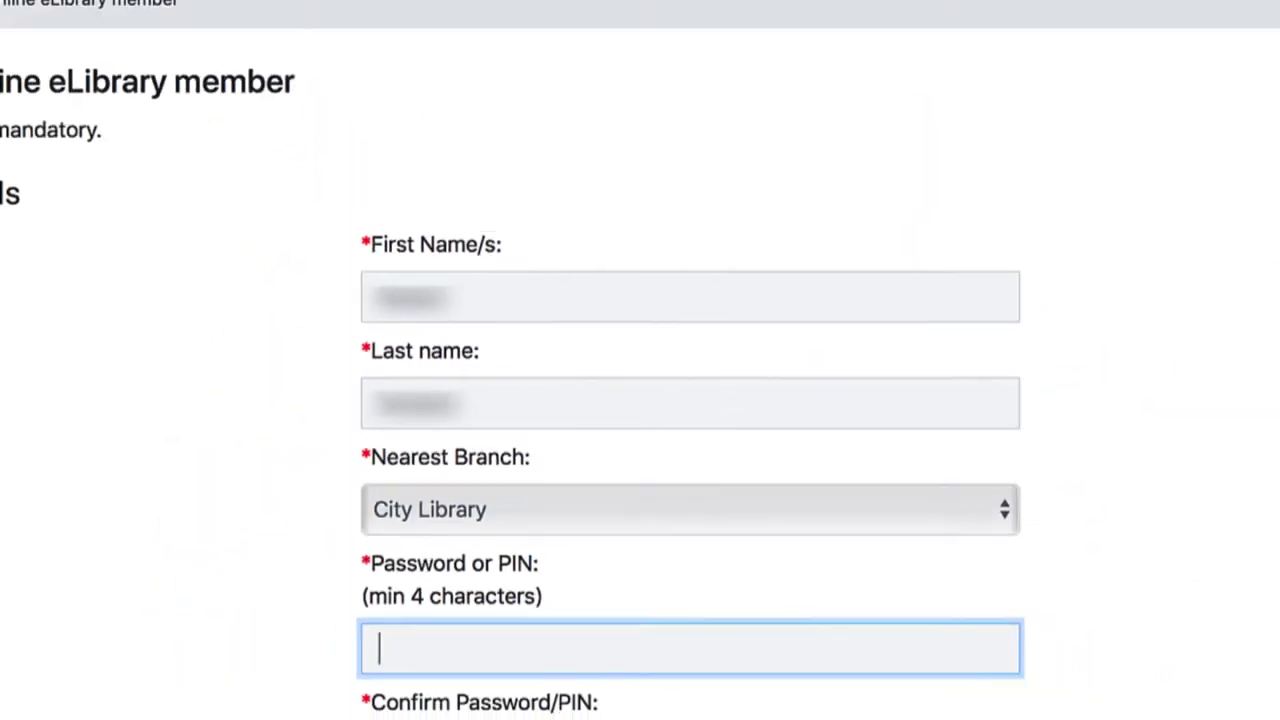
key(Tab)
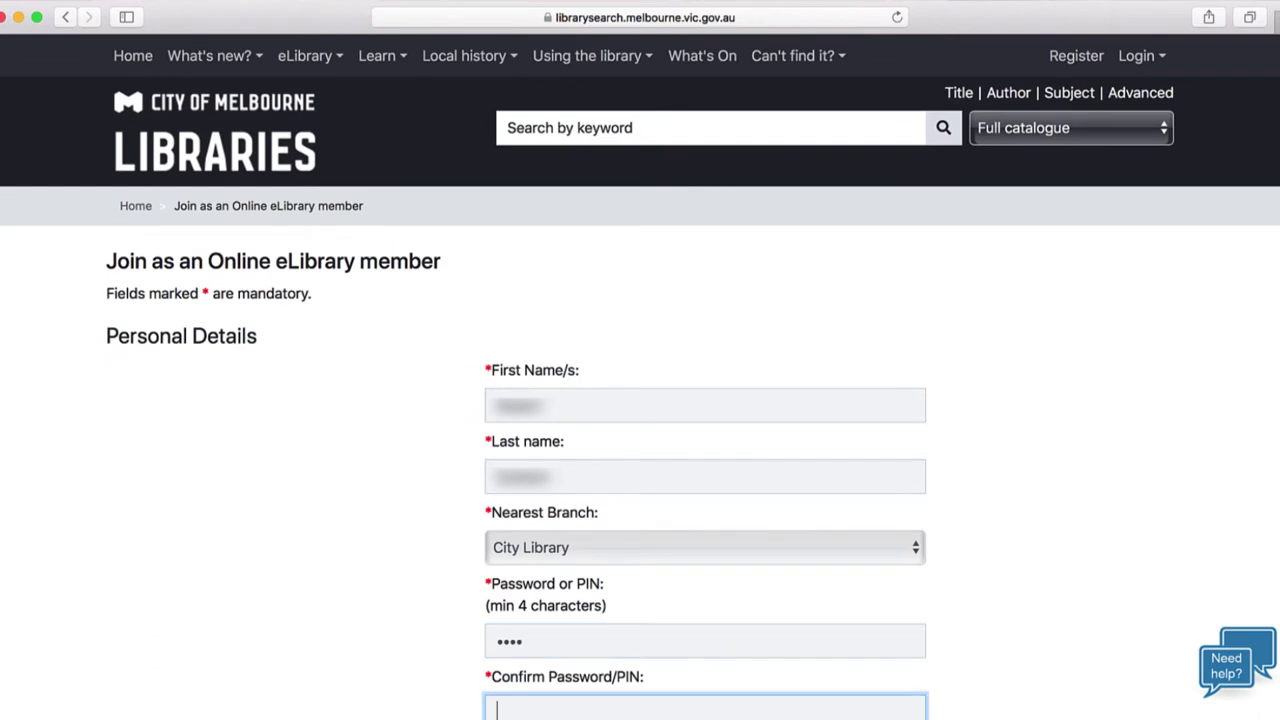
key(Tab)
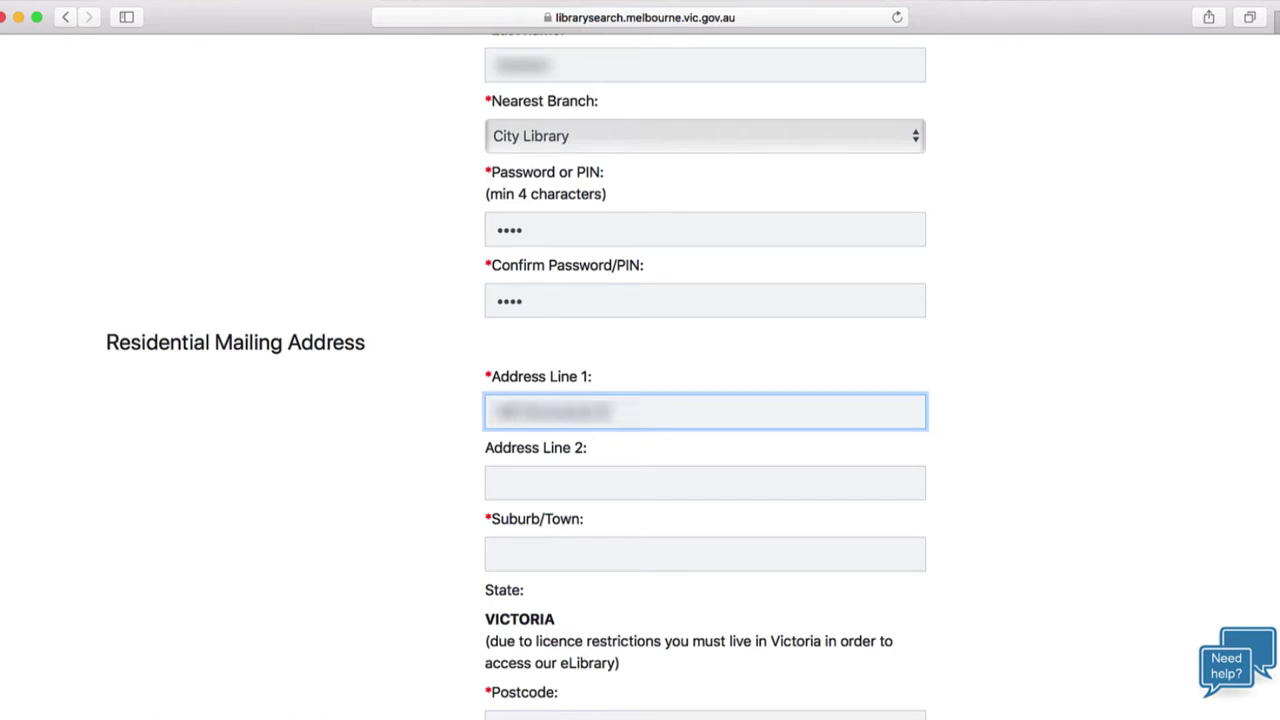
Step: Enter the street address, suburb, postcode and email, leave Main phone blank, and start the date of birth
key(Tab)
key(Tab)
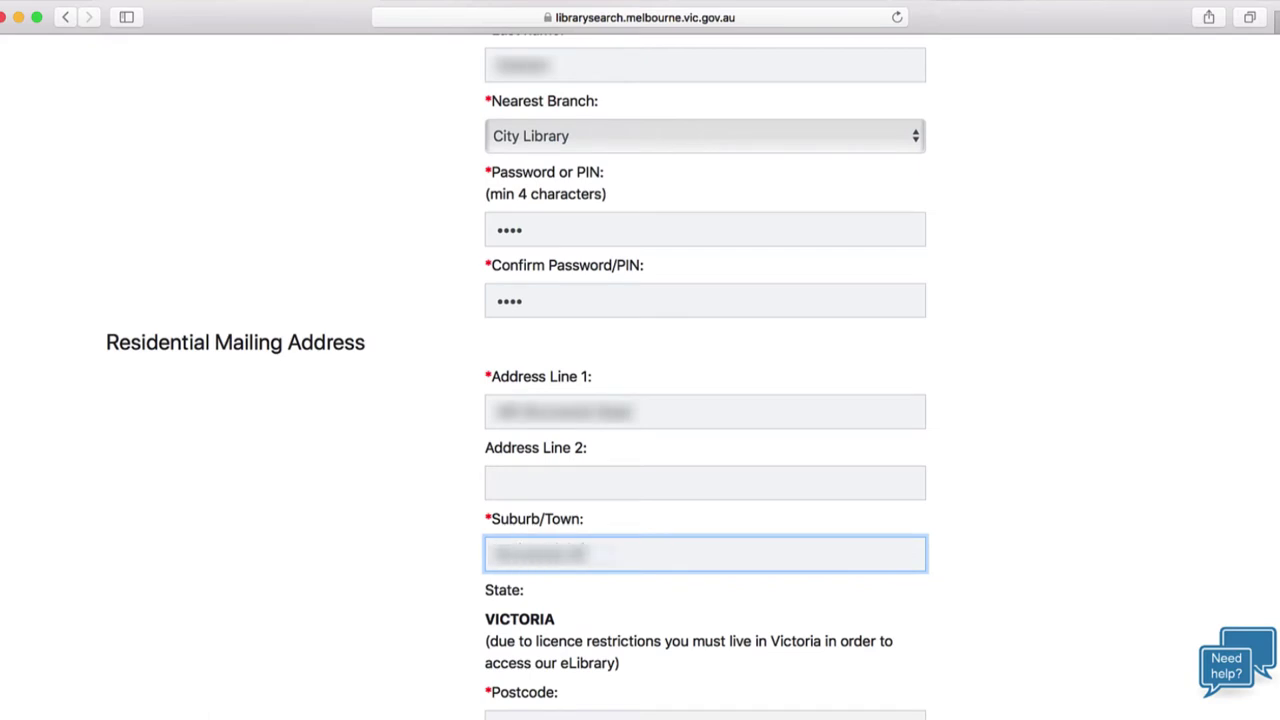
key(Tab)
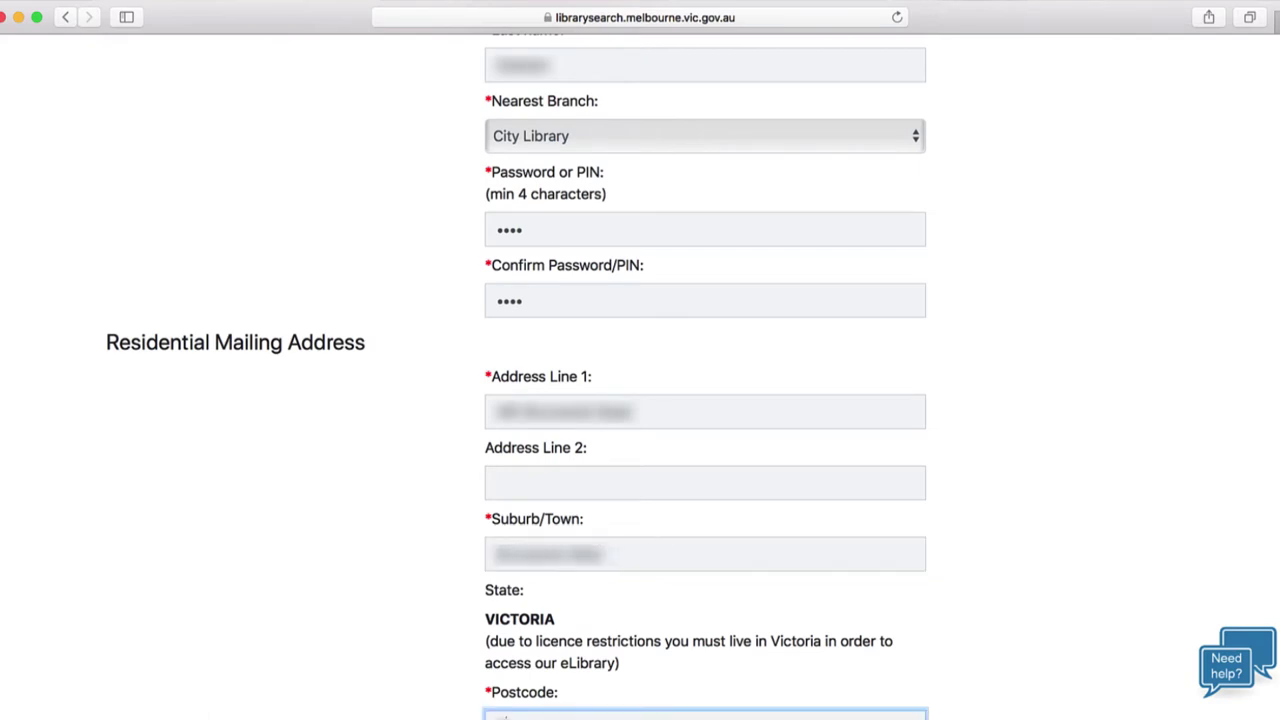
key(Tab)
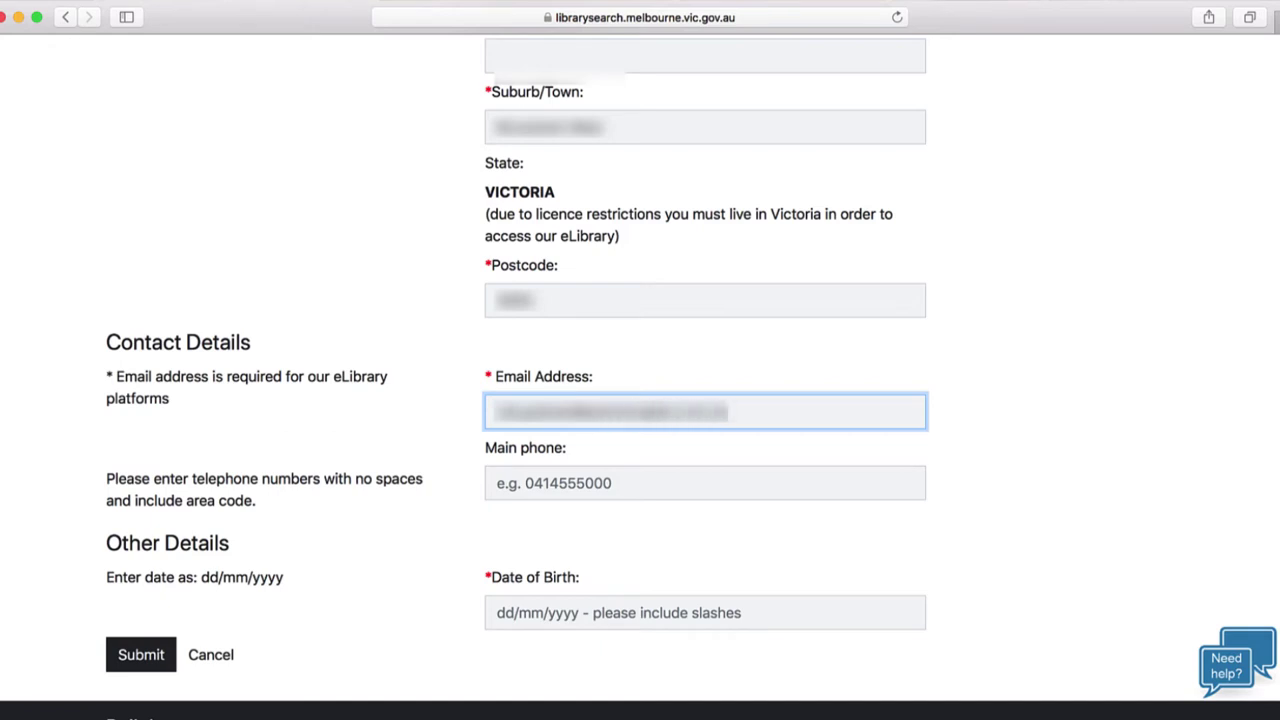
key(Tab)
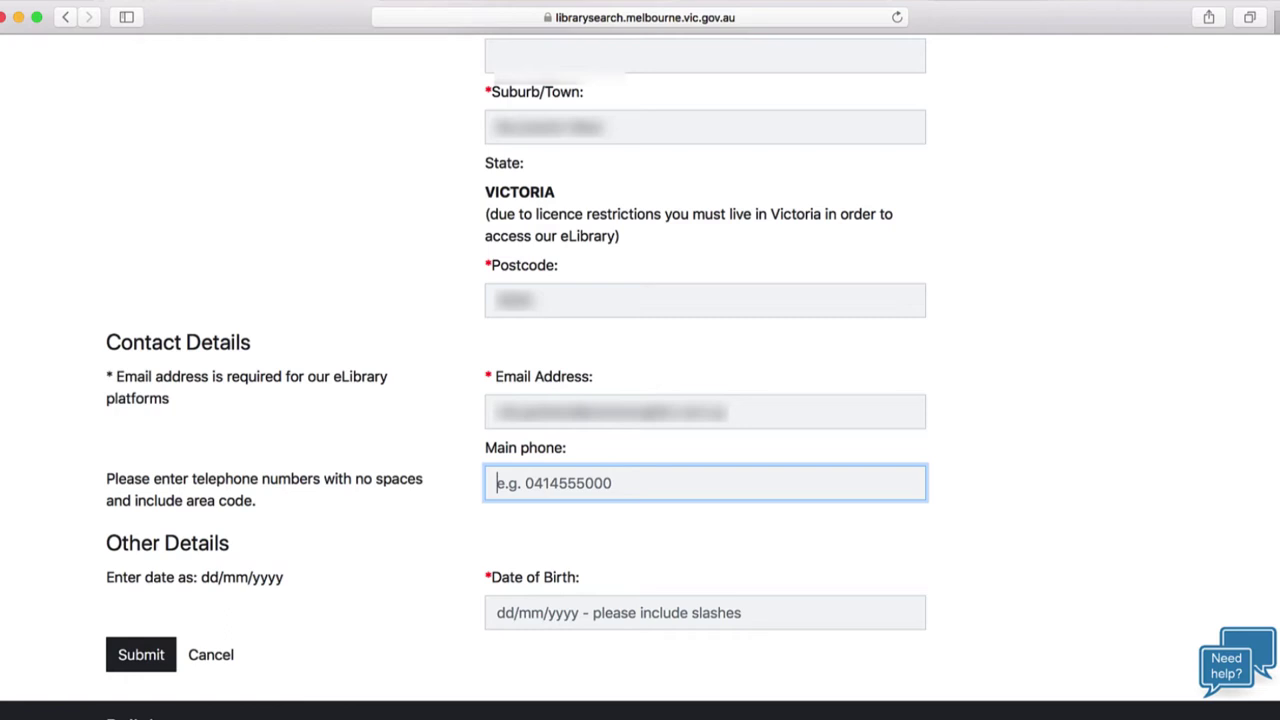
key(Tab)
text(12)
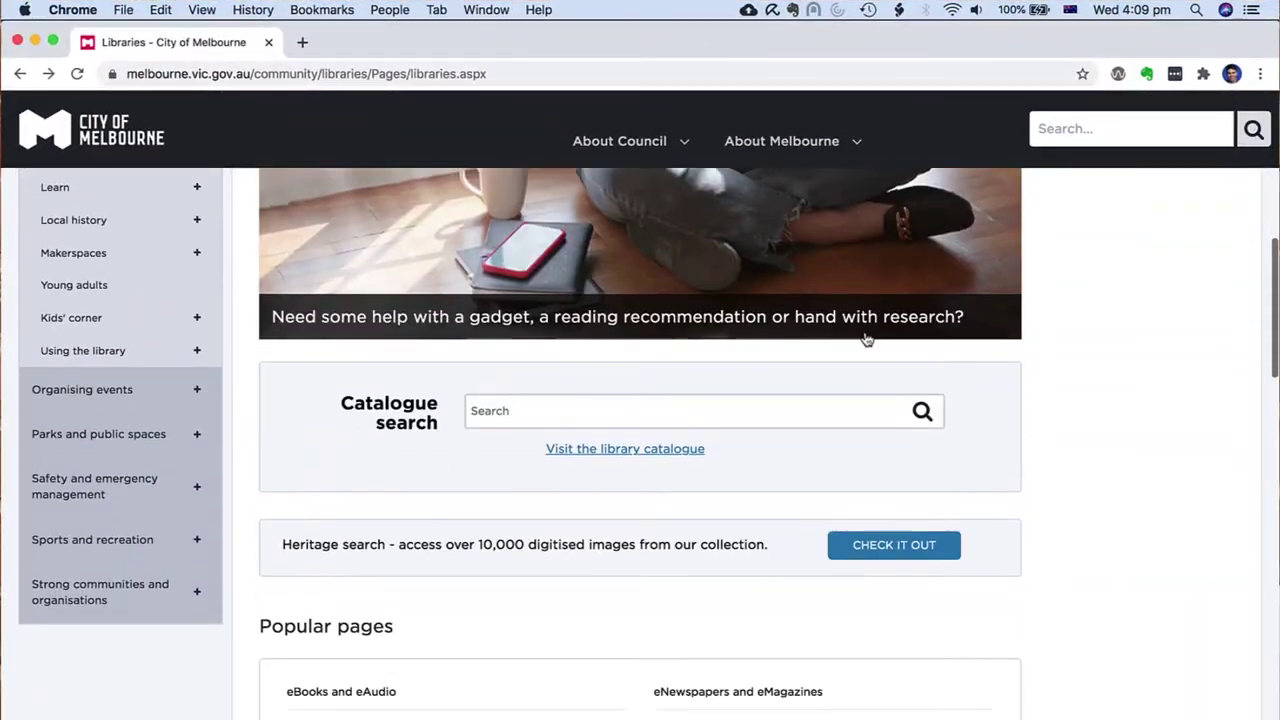
Step: Log in through LOG IN on the Libraries page with the new borrower ID and password
scroll(866, 338, down, 5)
scroll(866, 338, down, 5)
scroll(866, 338, down, 1)
scroll(866, 338, down, 4)
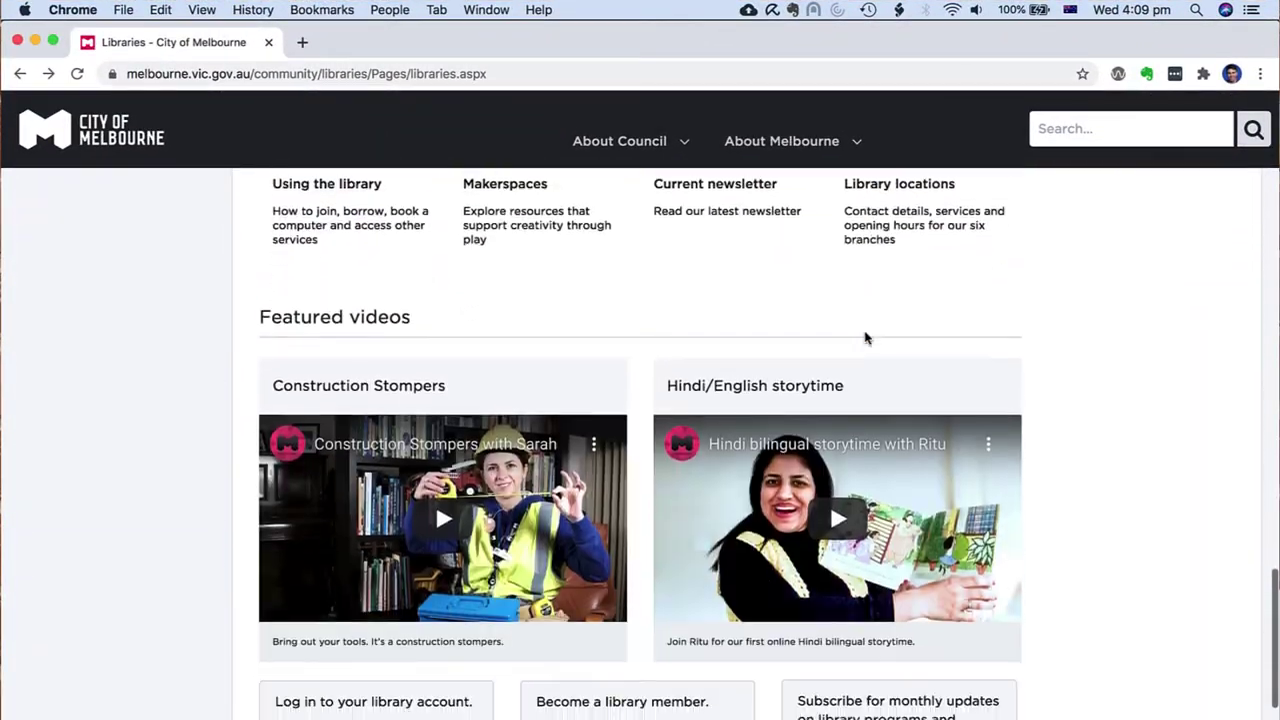
scroll(866, 338, down, 1)
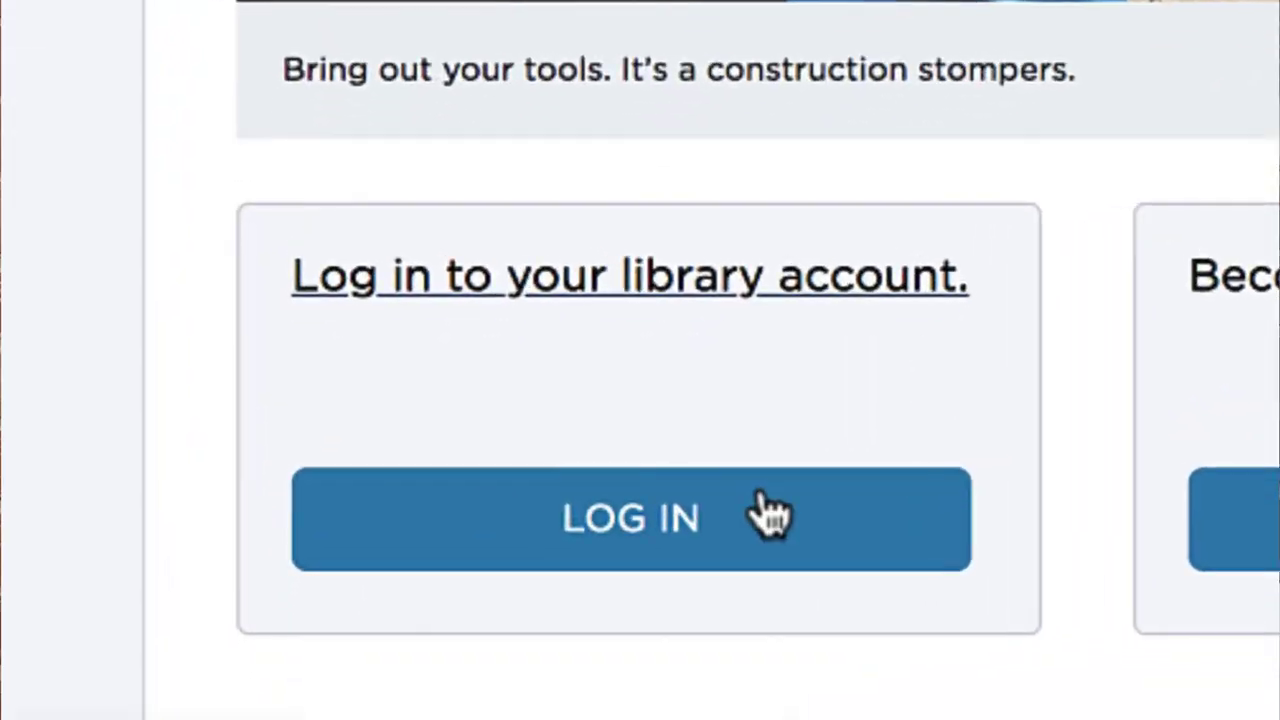
click(765, 515)
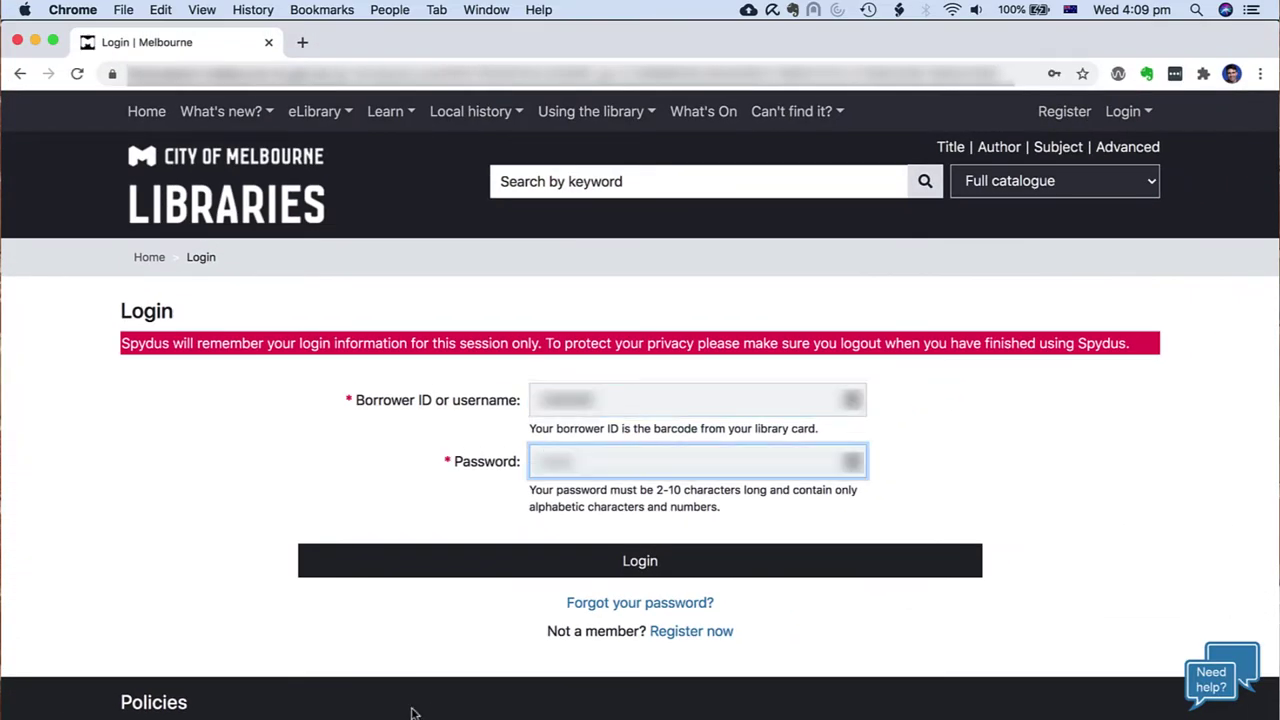
click(648, 568)
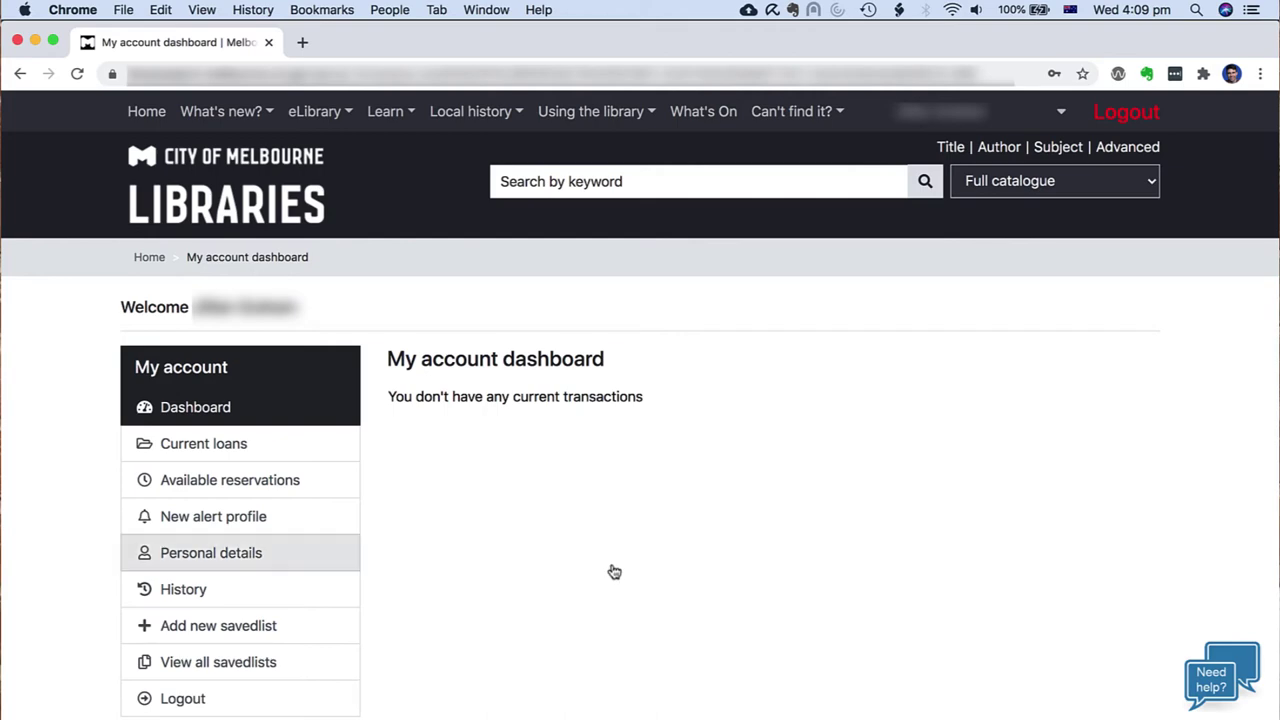
Step: Paste the address confirmation code into the Personal details Code field and enter the current password
click(256, 557)
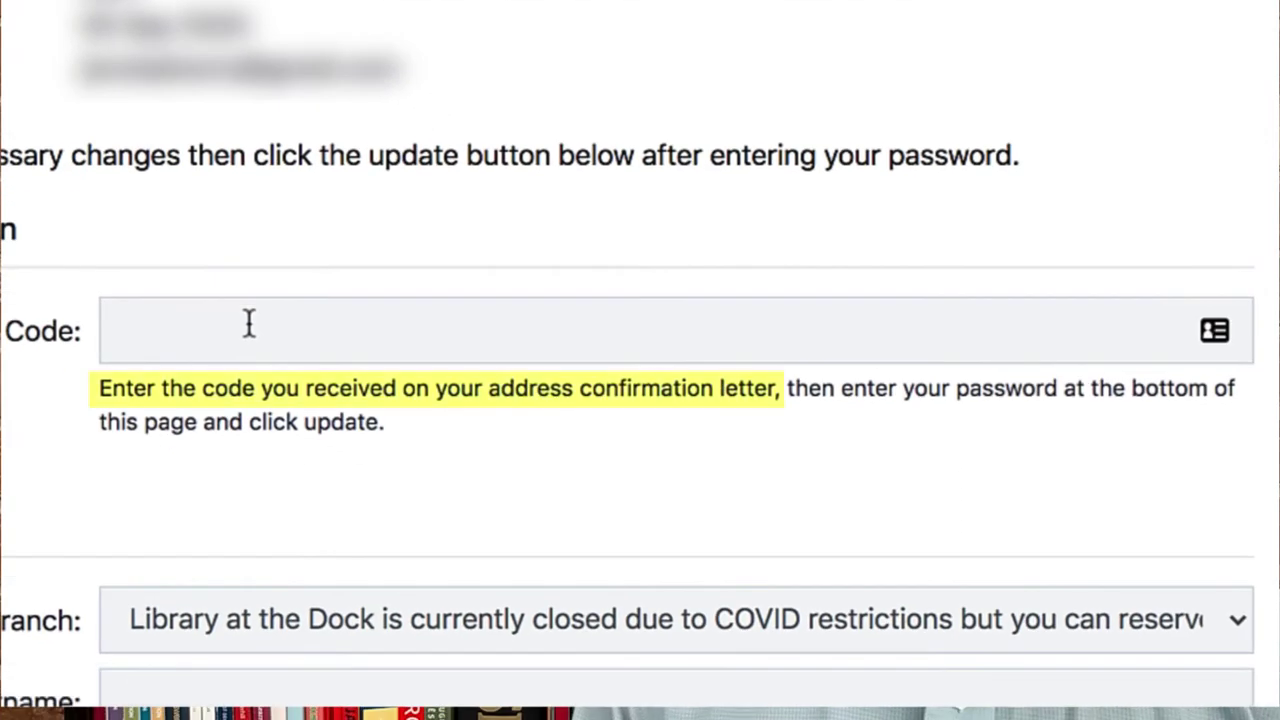
click(249, 323)
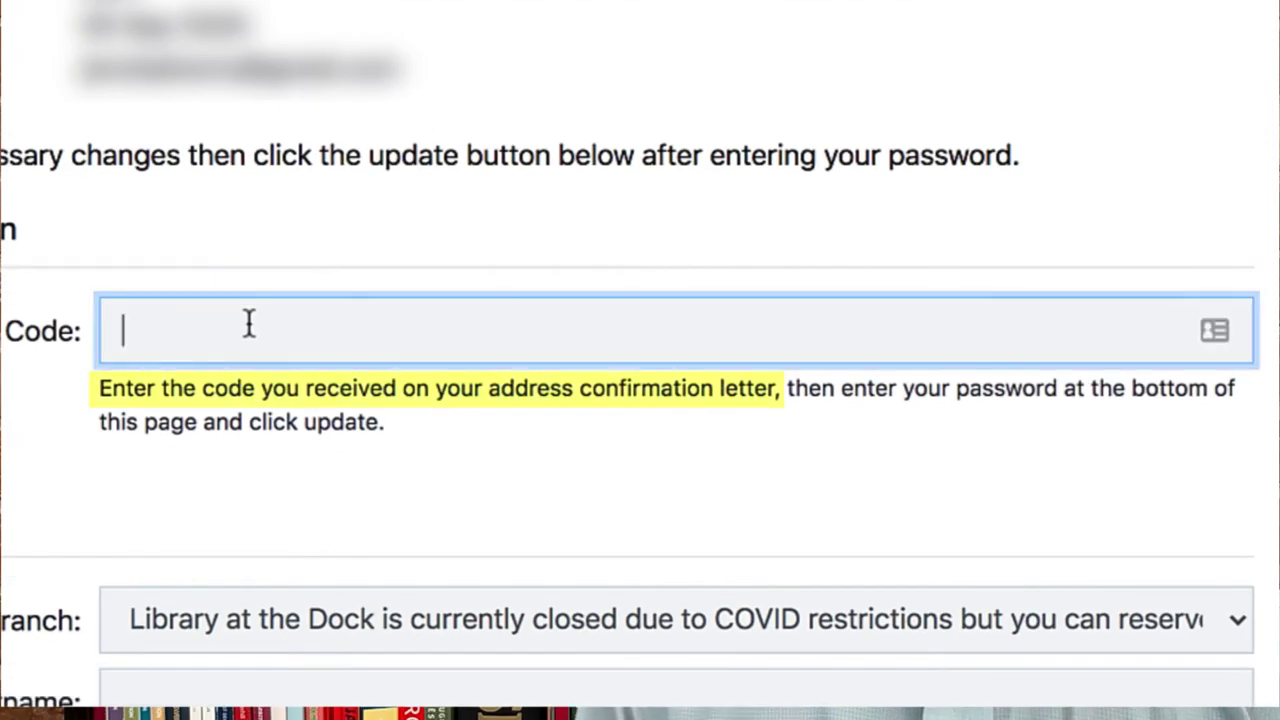
key(ctrl+v)
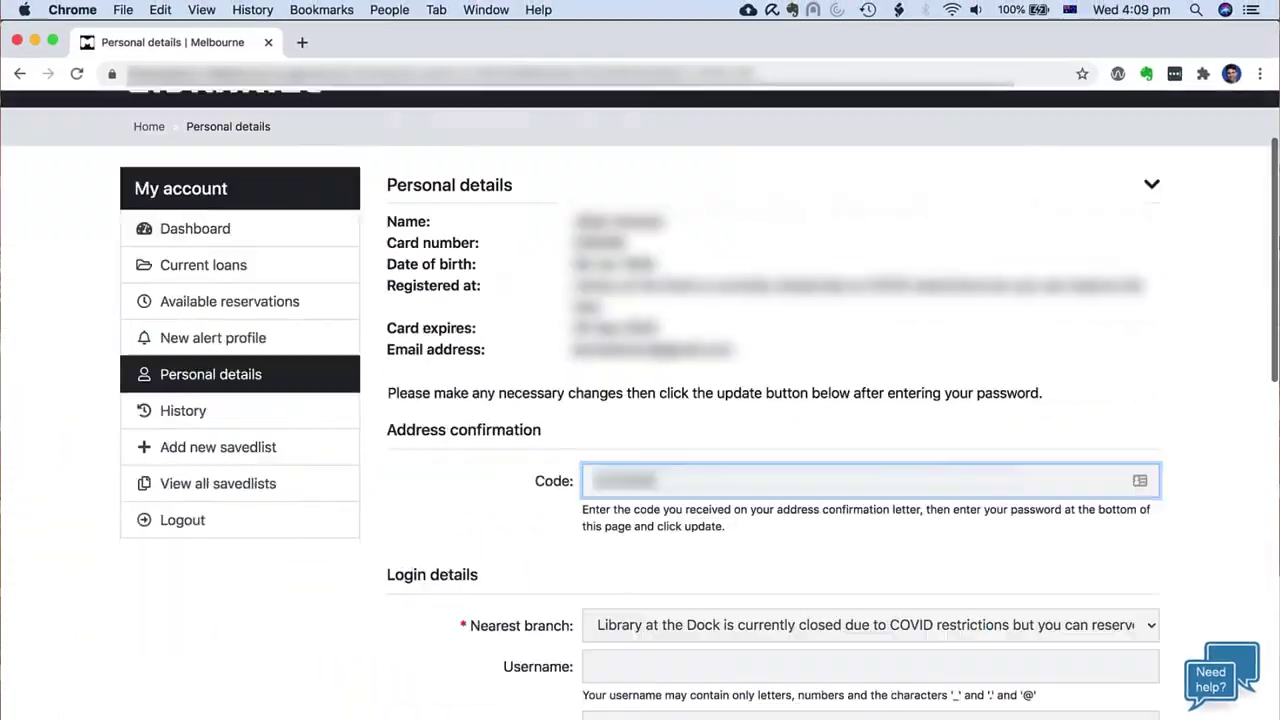
scroll(640, 400, down, 10)
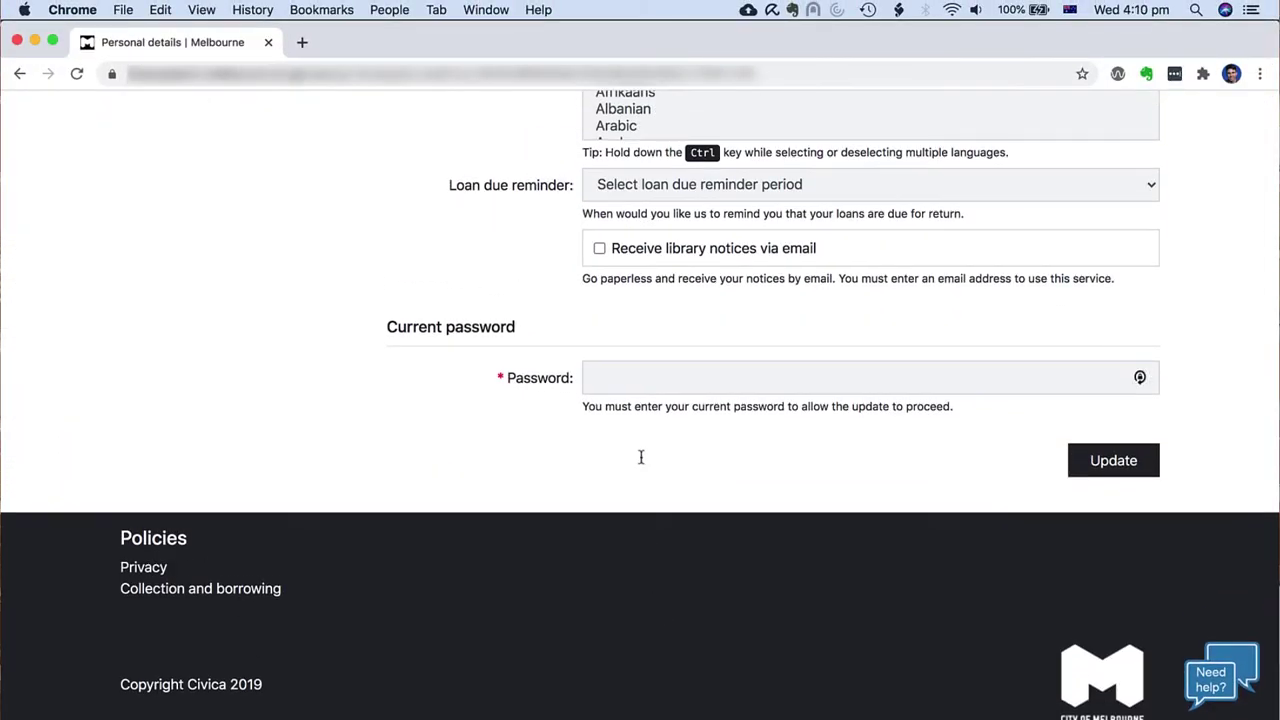
click(632, 373)
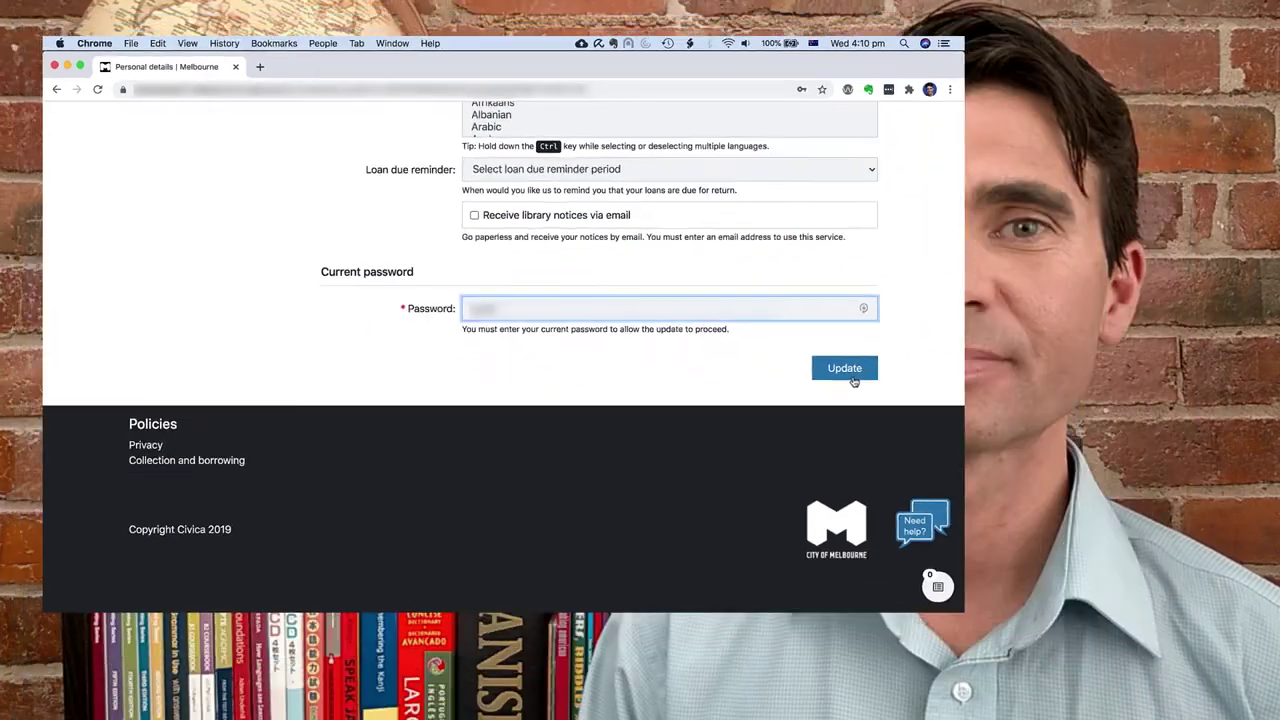